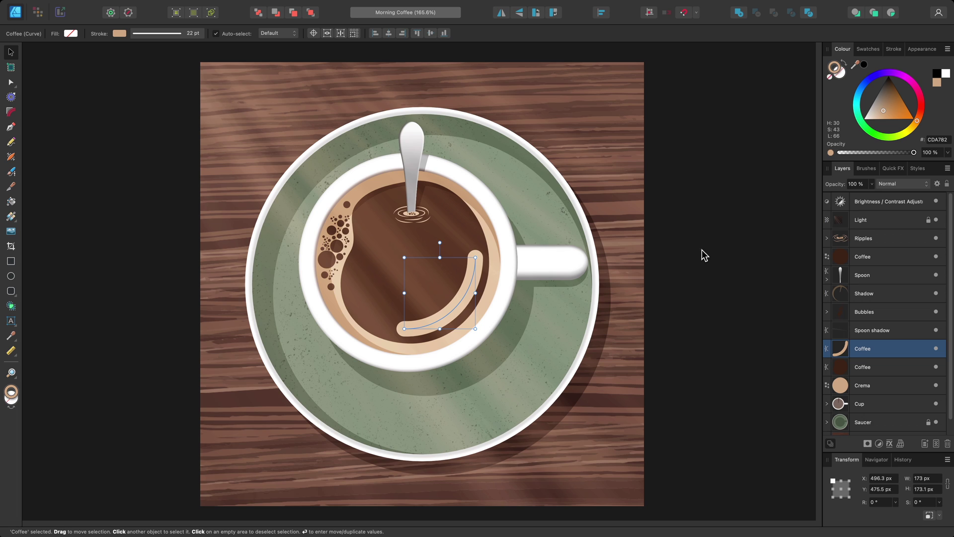
- Show the 22 pt Coffee curve's stroke settings with its pressure profile graph
{"action": "left_click", "coordinate": [897, 51]}
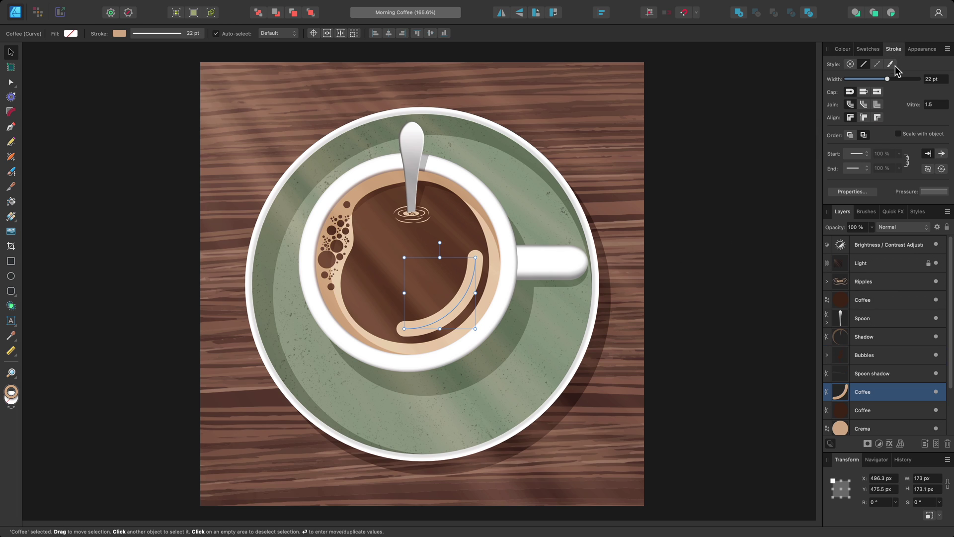
{"action": "left_click", "coordinate": [932, 191]}
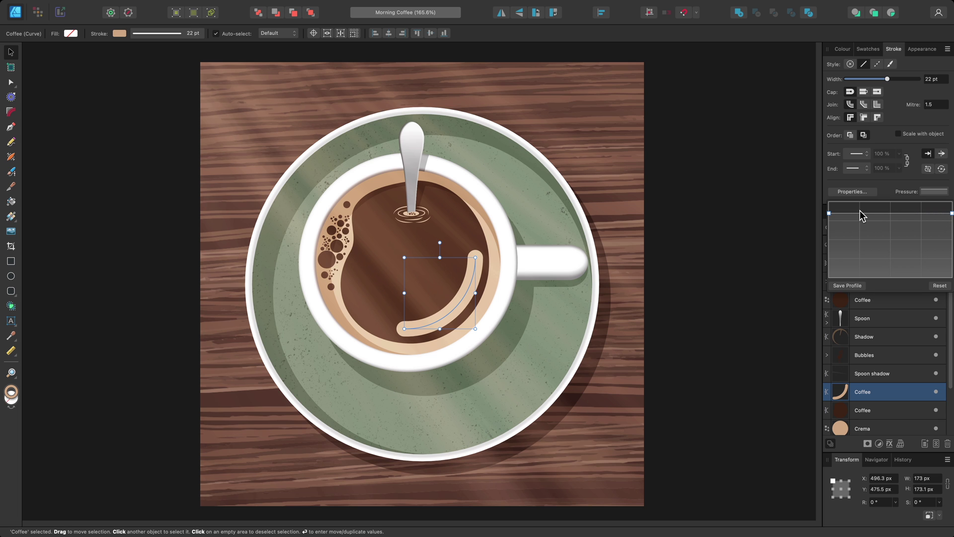
- Zoom in on the latte-art curve and switch to the Stroke Width Tool
{"action": "scroll", "coordinate": [400, 283], "scroll_direction": "up", "scroll_amount": 10}
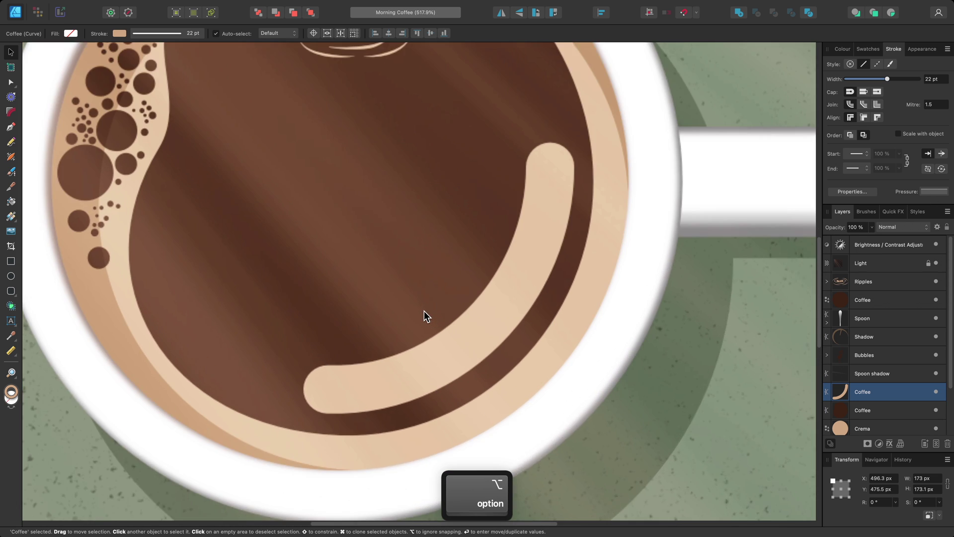
{"action": "scroll", "coordinate": [463, 318], "scroll_direction": "left", "scroll_amount": 2}
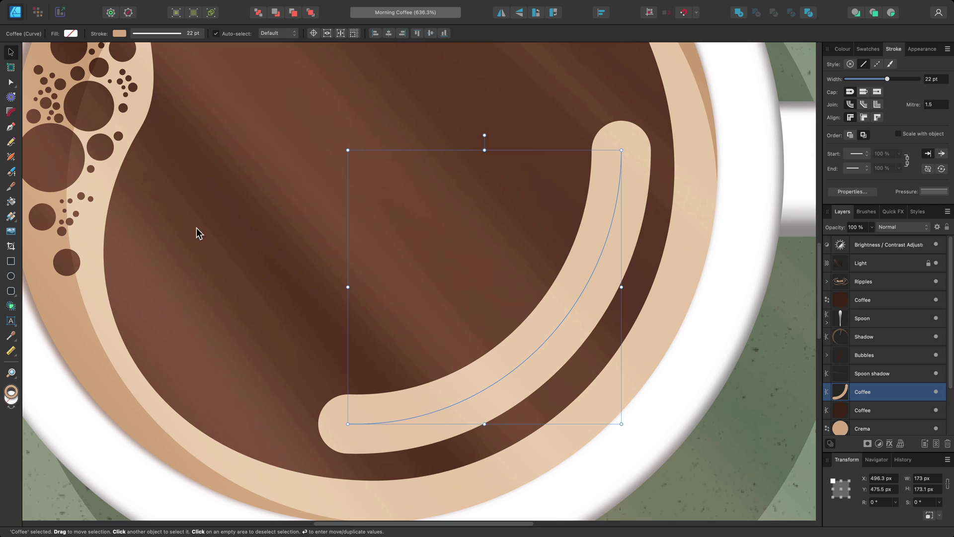
{"action": "left_click", "coordinate": [14, 158]}
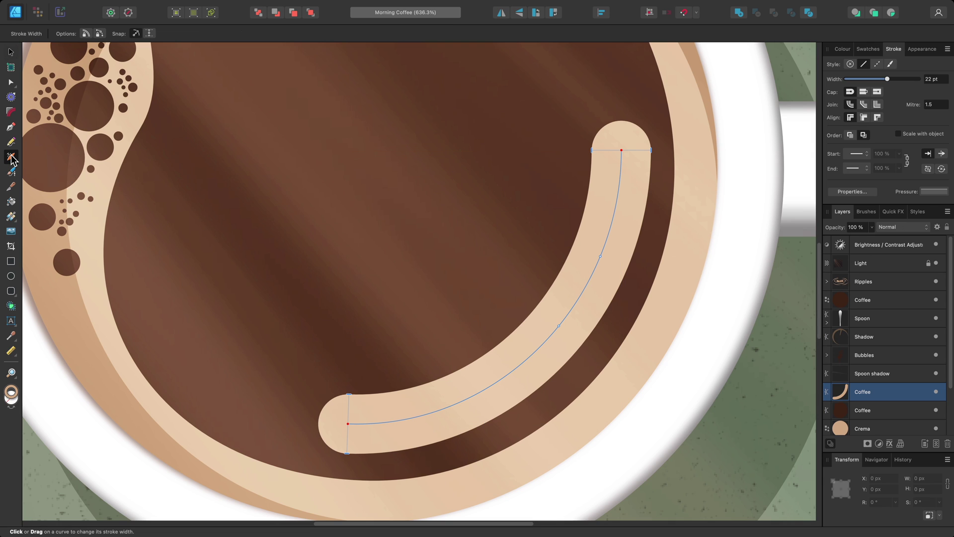
- Try out width points, then pinch the Coffee curve mid-way and toward its upper end
{"action": "left_click", "coordinate": [530, 356]}
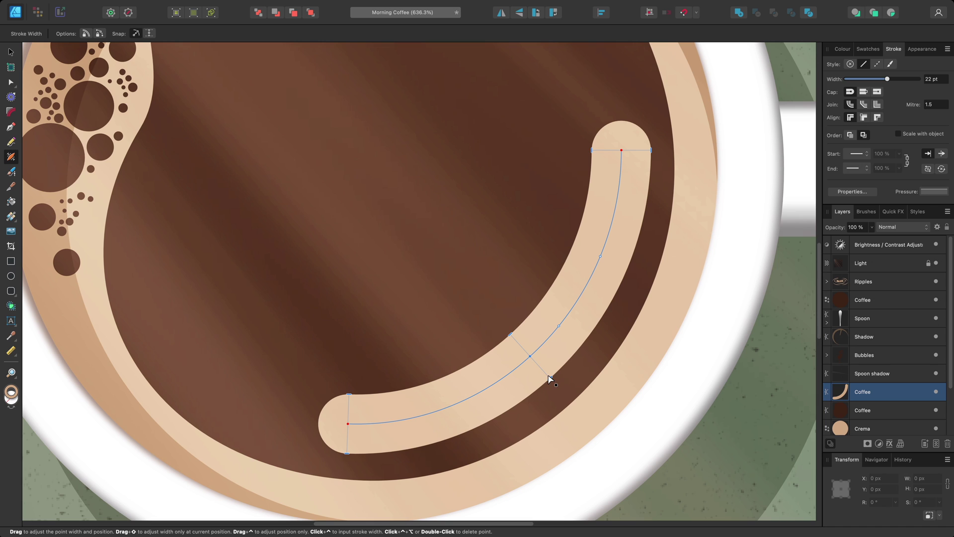
{"action": "mouse_move", "coordinate": [550, 381]}
{"action": "left_mouse_down"}
{"action": "mouse_move", "coordinate": [531, 376]}
{"action": "mouse_move", "coordinate": [560, 362]}
{"action": "mouse_move", "coordinate": [620, 275]}
{"action": "mouse_move", "coordinate": [619, 226]}
{"action": "mouse_move", "coordinate": [579, 281]}
{"action": "mouse_move", "coordinate": [564, 335]}
{"action": "mouse_move", "coordinate": [454, 426]}
{"action": "left_mouse_up"}
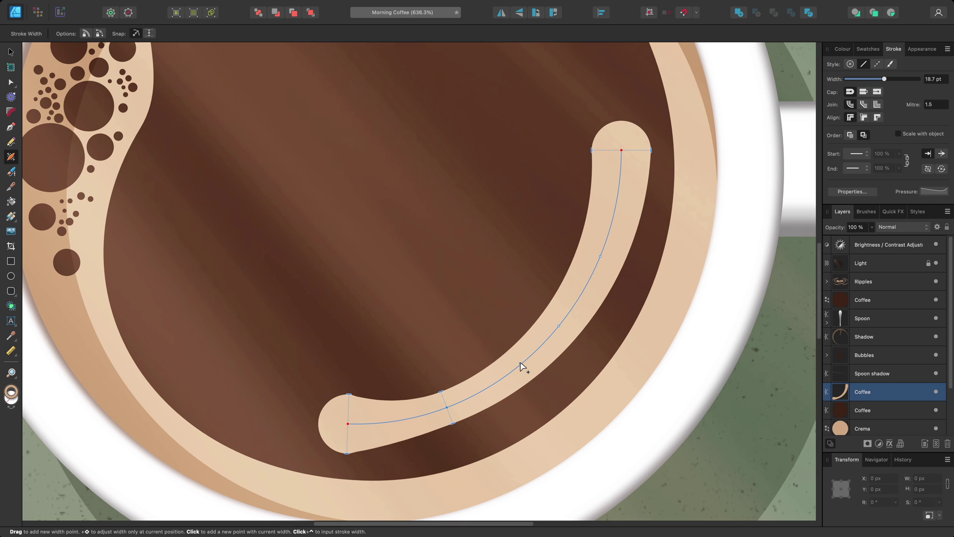
{"action": "key", "text": "ctrl+z"}
{"action": "key", "text": "ctrl+z"}
{"action": "key", "text": "ctrl+z"}
{"action": "mouse_move", "coordinate": [538, 372]}
{"action": "left_mouse_down"}
{"action": "mouse_move", "coordinate": [560, 396]}
{"action": "mouse_move", "coordinate": [580, 386]}
{"action": "mouse_move", "coordinate": [575, 372]}
{"action": "mouse_move", "coordinate": [549, 379]}
{"action": "left_mouse_up"}
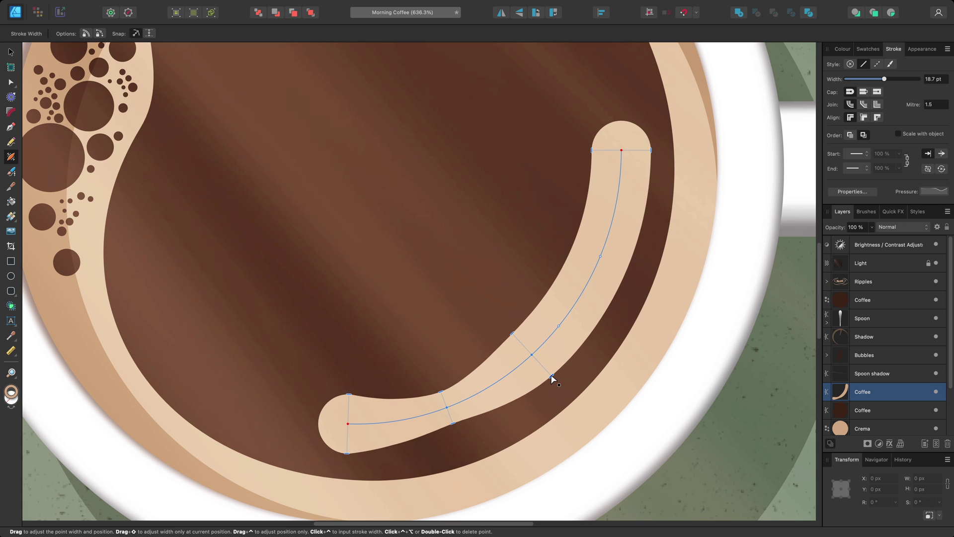
{"action": "double_click", "coordinate": [532, 354]}
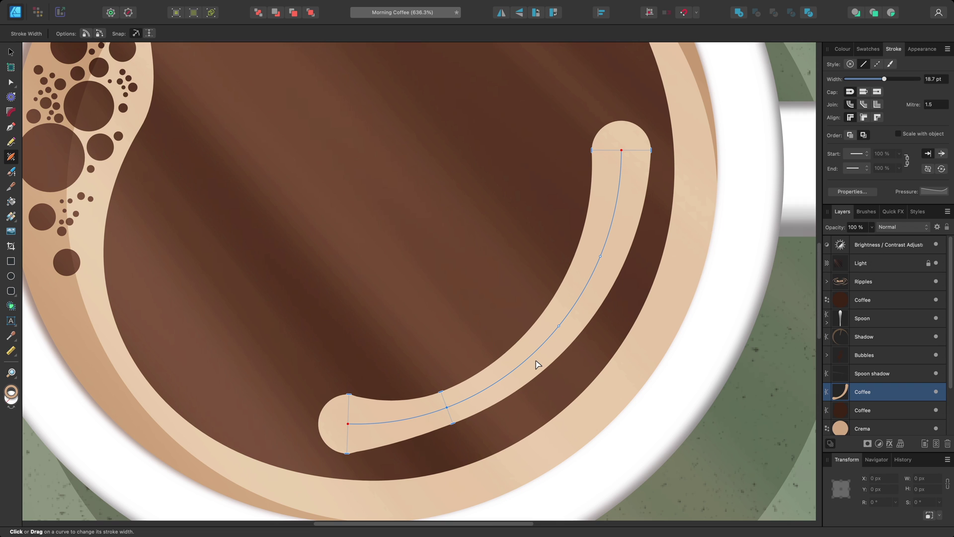
{"action": "left_click_drag", "start_coordinate": [546, 345], "coordinate": [553, 352]}
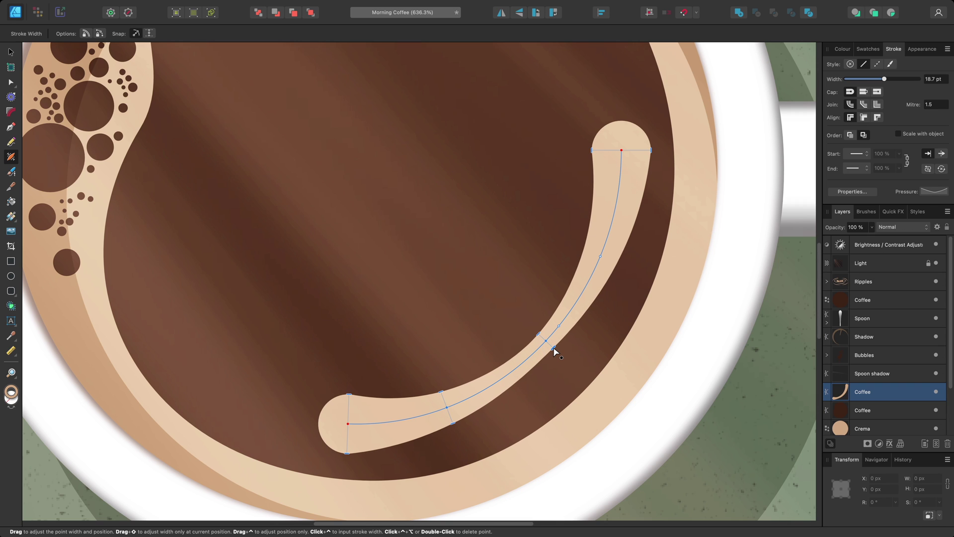
{"action": "left_click_drag", "start_coordinate": [613, 225], "coordinate": [622, 246]}
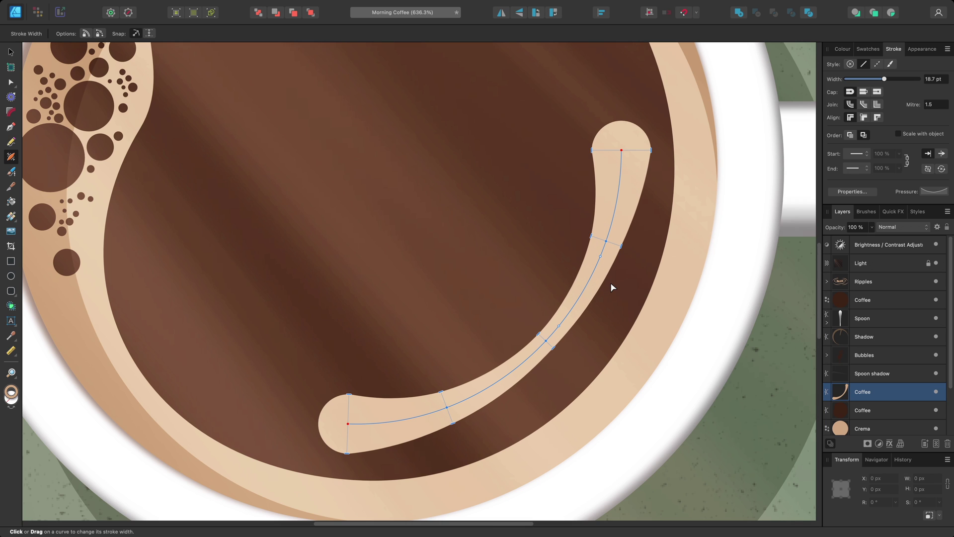
{"action": "left_click", "coordinate": [934, 192]}
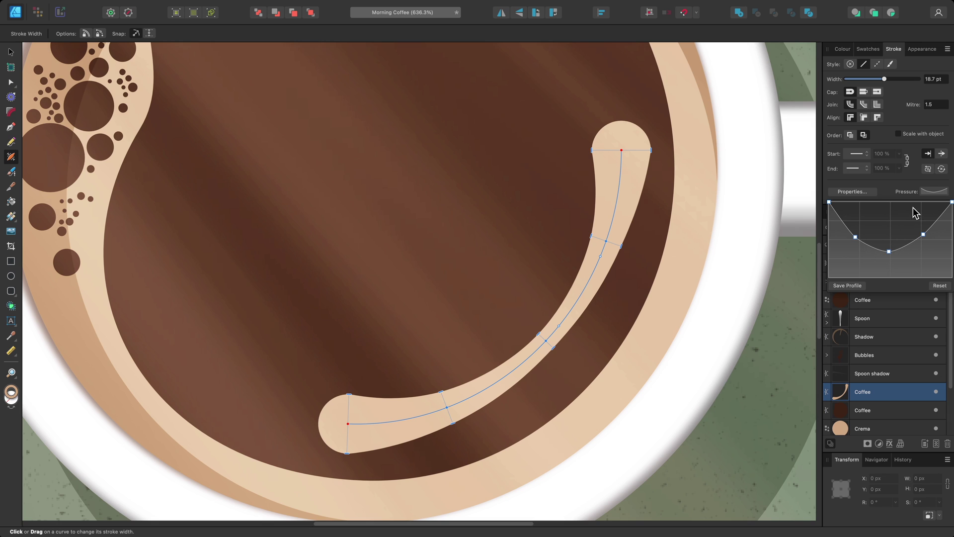
{"action": "left_click", "coordinate": [935, 193]}
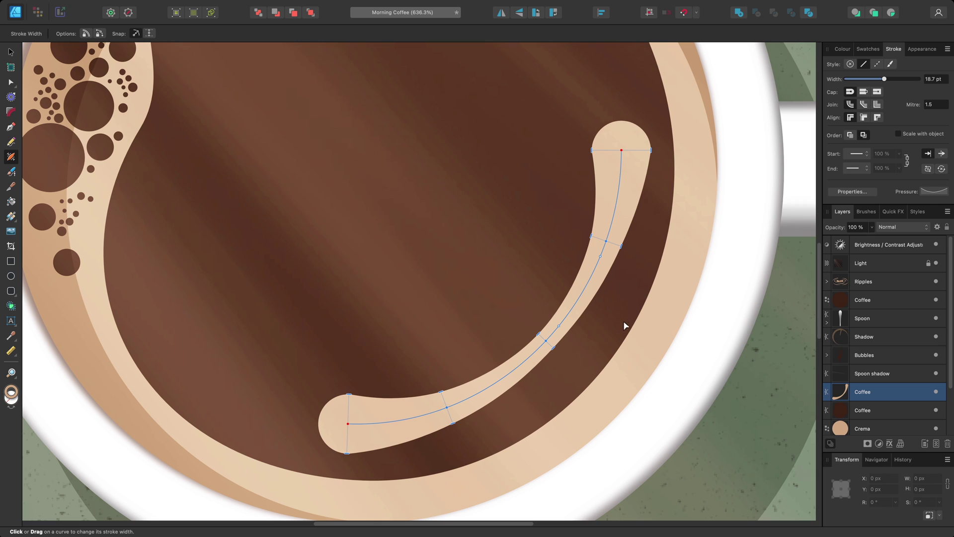
- Resize only the upper width point's width, then slide another width point further down the curve
{"action": "key", "text": "shift"}
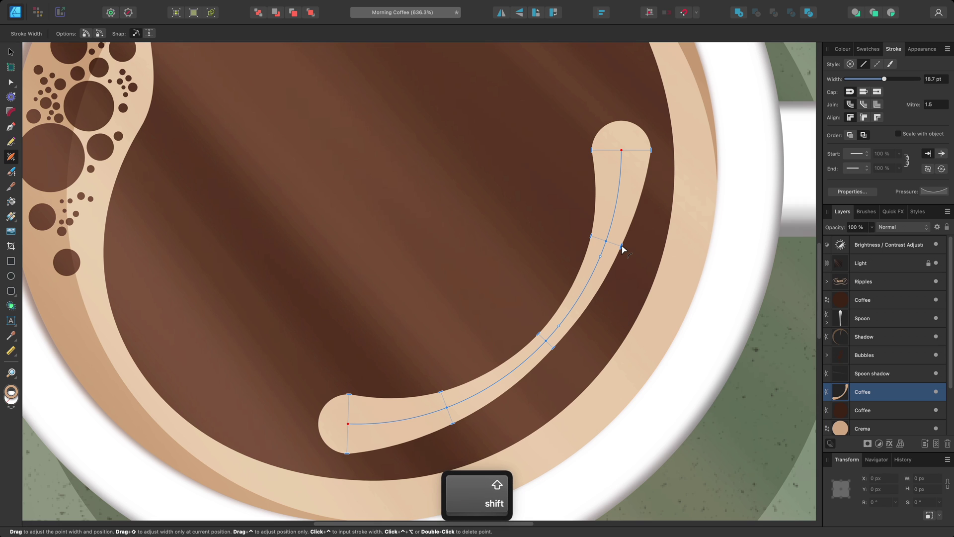
{"action": "mouse_move", "coordinate": [622, 248]}
{"action": "left_mouse_down"}
{"action": "mouse_move", "coordinate": [631, 267]}
{"action": "mouse_move", "coordinate": [612, 260]}
{"action": "left_mouse_up"}
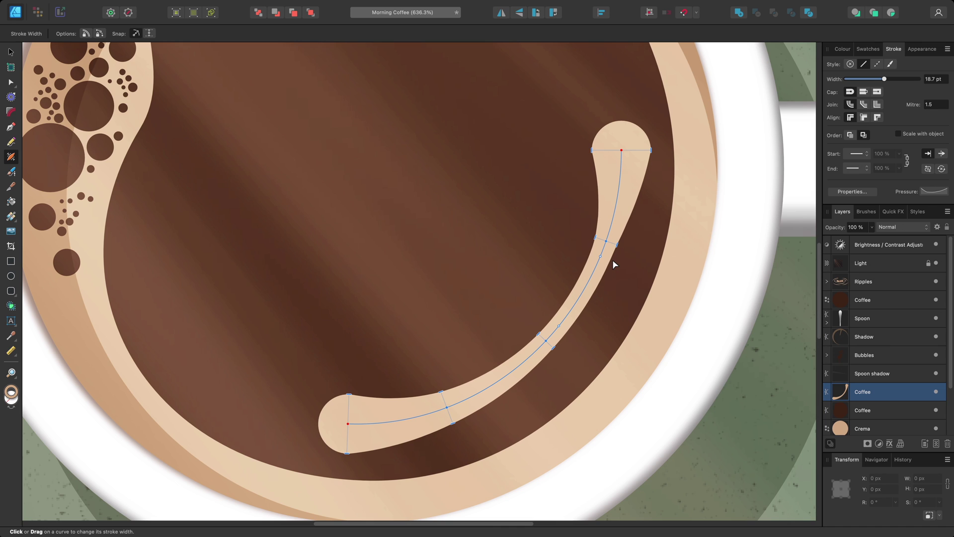
{"action": "key", "text": "ctrl"}
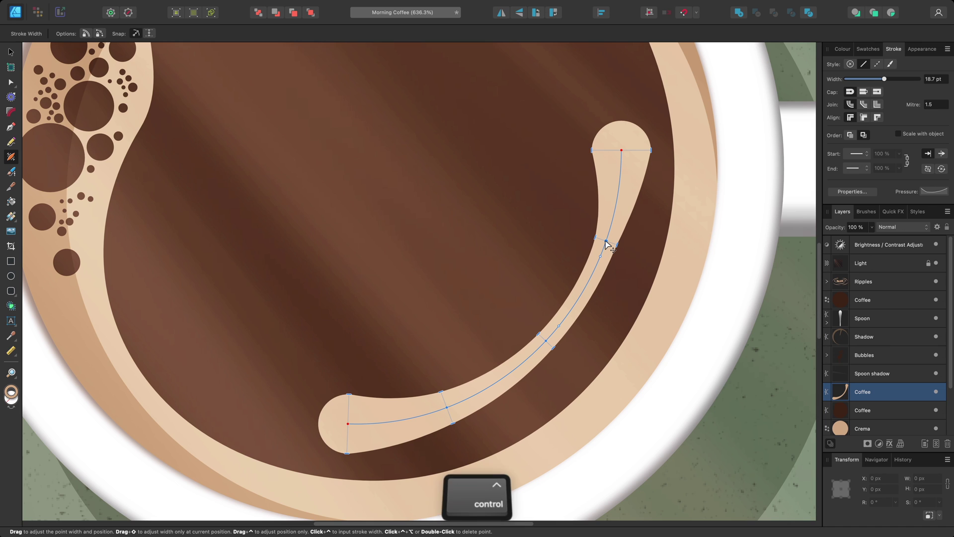
{"action": "mouse_move", "coordinate": [606, 244]}
{"action": "left_mouse_down"}
{"action": "mouse_move", "coordinate": [582, 301]}
{"action": "mouse_move", "coordinate": [604, 281]}
{"action": "mouse_move", "coordinate": [622, 196]}
{"action": "mouse_move", "coordinate": [613, 247]}
{"action": "left_mouse_up"}
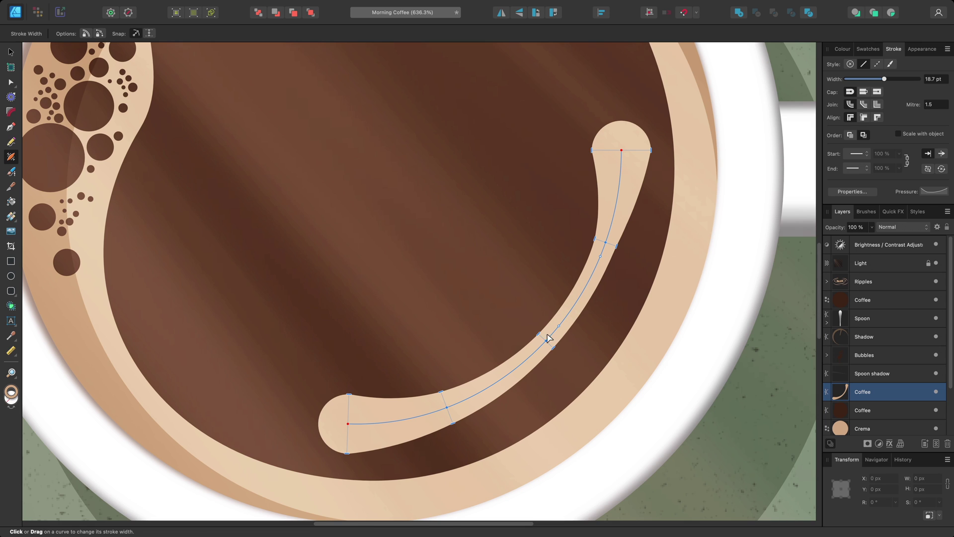
{"action": "key", "text": "ctrl"}
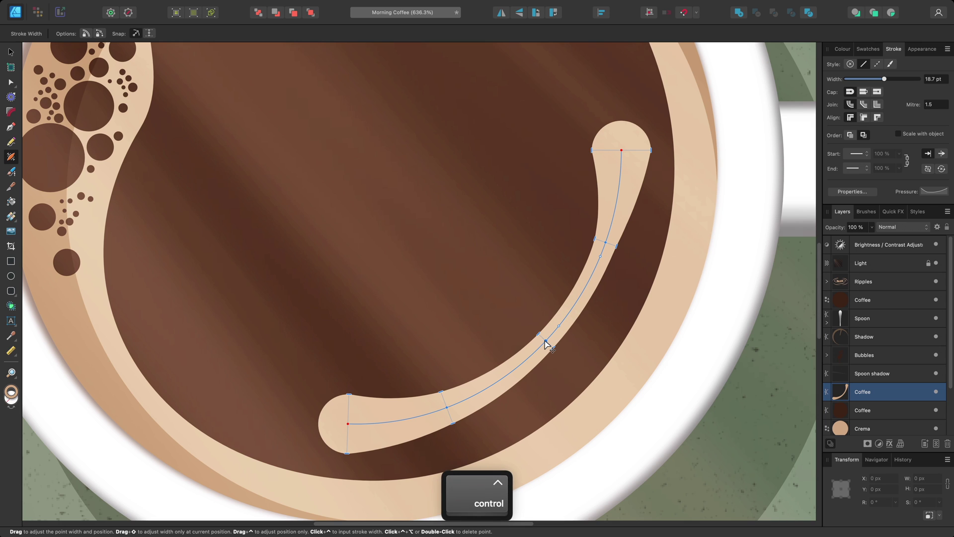
- Try widths from 10 to 21 pt at the mid-curve width point and settle on 10.7 pt
{"action": "left_click", "coordinate": [546, 342], "text": "ctrl"}
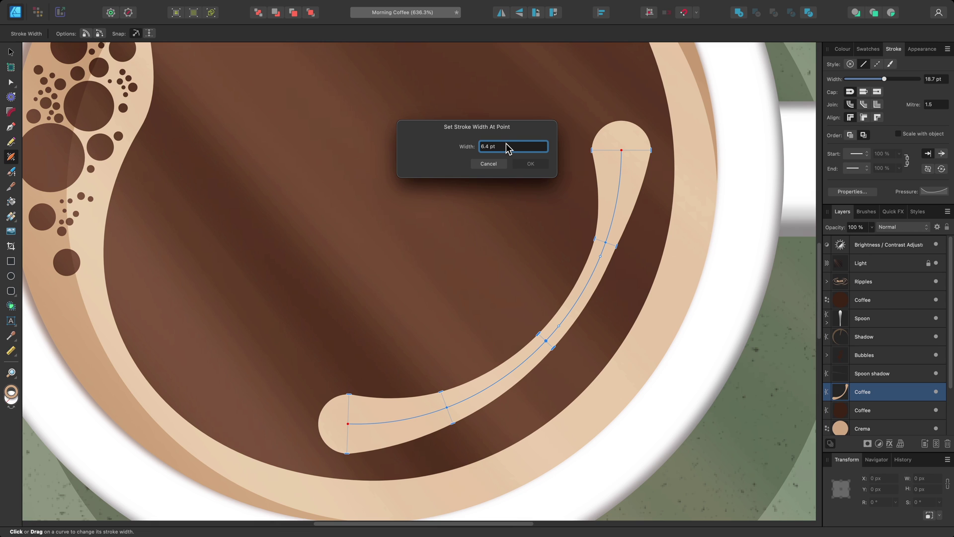
{"action": "type", "text": "11"}
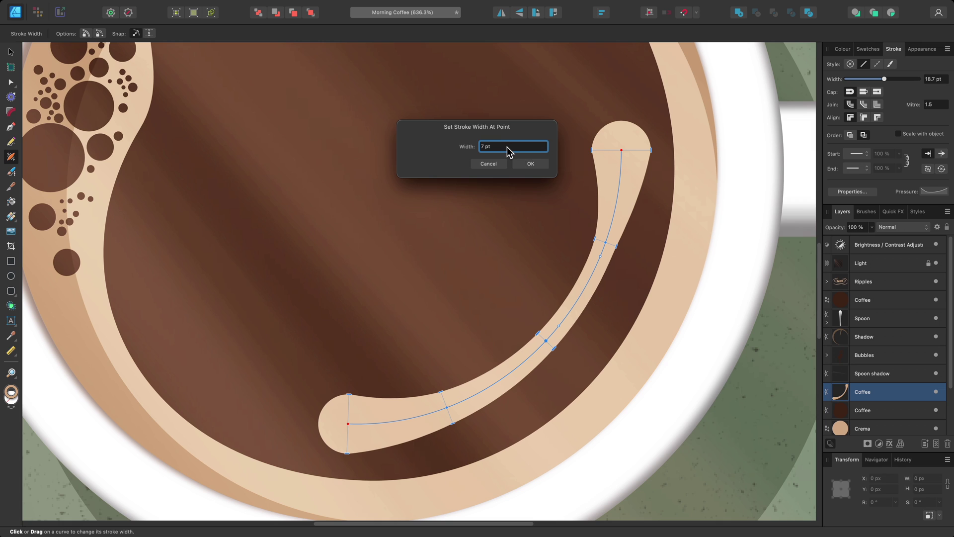
{"action": "key", "text": "Up"}
{"action": "key", "text": "Up"}
{"action": "key", "text": "Up"}
{"action": "key", "text": "Up"}
{"action": "key", "text": "Up"}
{"action": "key", "text": "Up"}
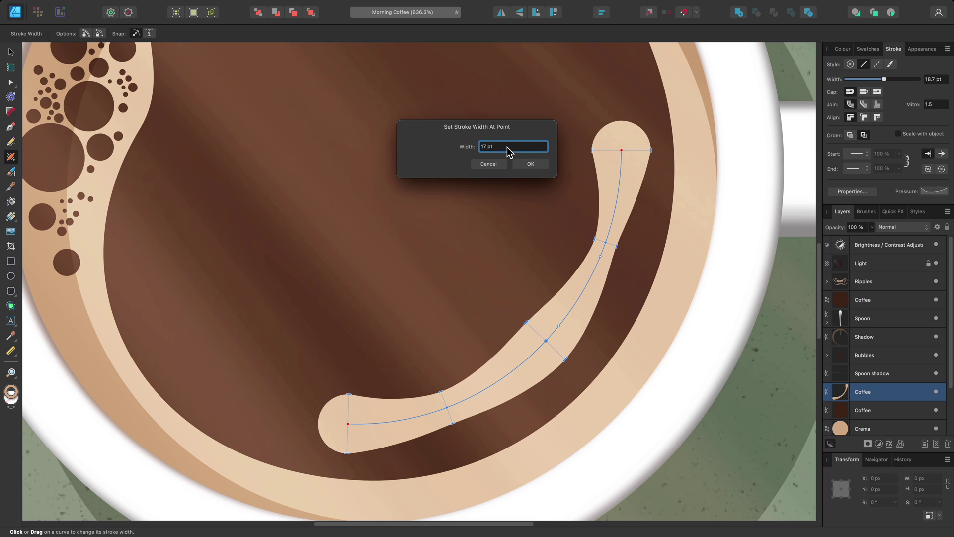
{"action": "key", "text": "Up"}
{"action": "key", "text": "Up"}
{"action": "key", "text": "Up"}
{"action": "key", "text": "Up"}
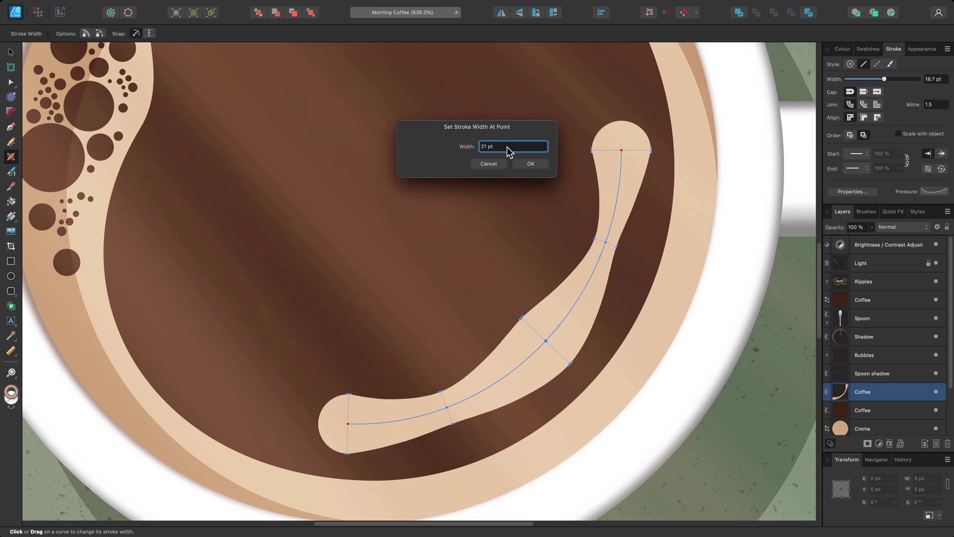
{"action": "key", "text": "shift+Down"}
{"action": "key", "text": "shift+Down"}
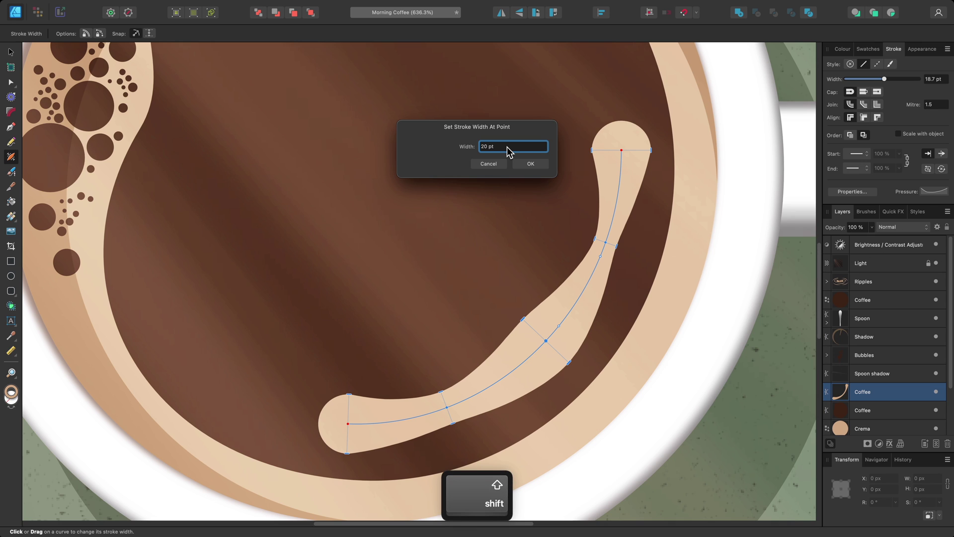
{"action": "key", "text": "shift+Up"}
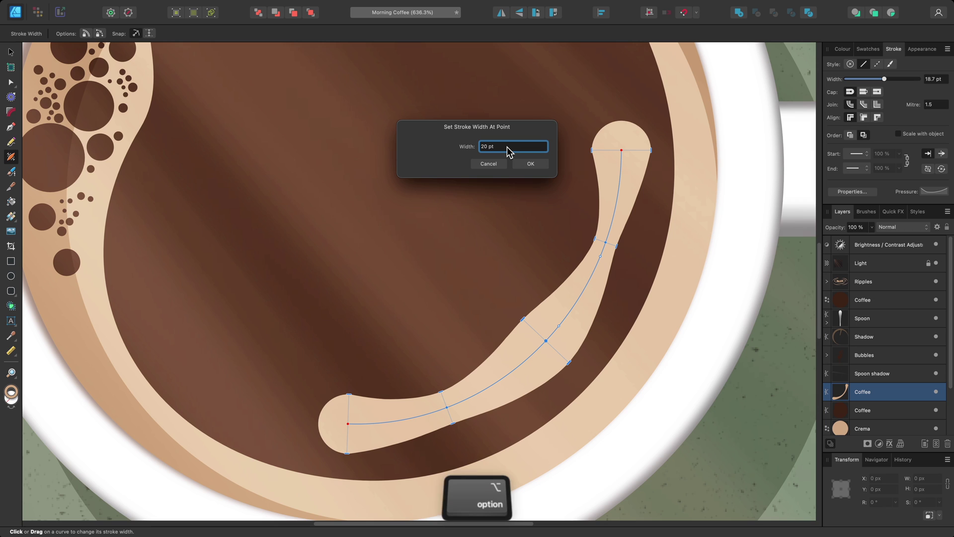
{"action": "key", "text": "alt+Down"}
{"action": "key", "text": "alt+Down"}
{"action": "key", "text": "alt+Down"}
{"action": "key", "text": "alt+Down"}
{"action": "key", "text": "alt+Down"}
{"action": "key", "text": "alt+Down"}
{"action": "key", "text": "alt+Down"}
{"action": "key", "text": "alt+Down"}
{"action": "key", "text": "alt+Down"}
{"action": "key", "text": "alt+Down"}
{"action": "key", "text": "alt+Down"}
{"action": "key", "text": "alt+Down"}
{"action": "key", "text": "alt+Down"}
{"action": "key", "text": "alt+Down"}
{"action": "key", "text": "alt+Down"}
{"action": "key", "text": "alt+Down"}
{"action": "key", "text": "alt+Down"}
{"action": "key", "text": "alt+Down"}
{"action": "key", "text": "alt+Down"}
{"action": "key", "text": "alt+Down"}
{"action": "key", "text": "alt+Down"}
{"action": "key", "text": "alt+Down"}
{"action": "key", "text": "alt+Down"}
{"action": "key", "text": "alt+Down"}
{"action": "key", "text": "alt+Down"}
{"action": "key", "text": "alt+Down"}
{"action": "key", "text": "alt+Down"}
{"action": "key", "text": "alt+Down"}
{"action": "key", "text": "alt+Down"}
{"action": "key", "text": "alt+Down"}
{"action": "key", "text": "alt+Down"}
{"action": "key", "text": "alt+Down"}
{"action": "key", "text": "alt+Down"}
{"action": "key", "text": "alt+Down"}
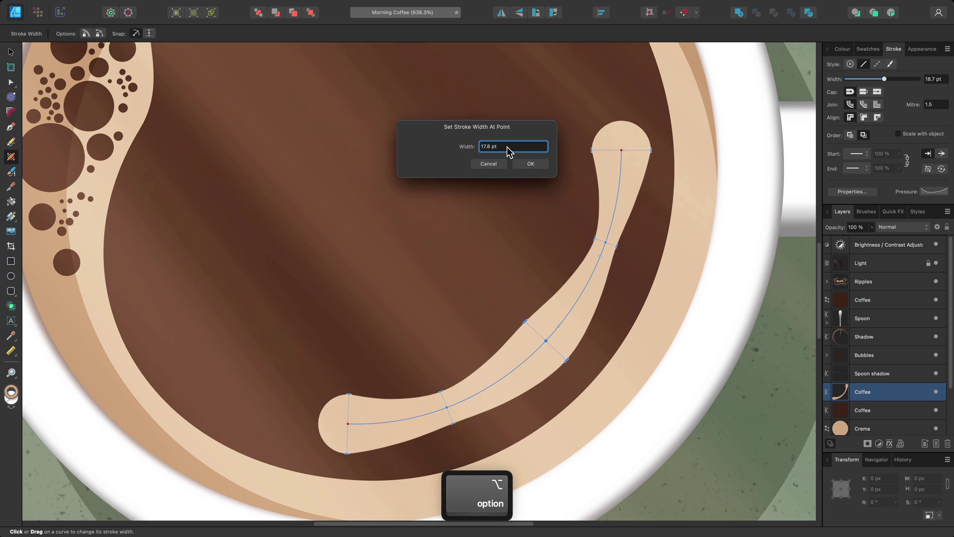
{"action": "key", "text": "alt+Down"}
{"action": "key", "text": "alt+Down"}
{"action": "key", "text": "alt+Down"}
{"action": "key", "text": "alt+Down"}
{"action": "key", "text": "alt+Down"}
{"action": "key", "text": "alt+Down"}
{"action": "key", "text": "alt+Down"}
{"action": "key", "text": "alt+Down"}
{"action": "key", "text": "alt+Down"}
{"action": "key", "text": "alt+Down"}
{"action": "key", "text": "alt+Down"}
{"action": "key", "text": "alt+Down"}
{"action": "key", "text": "alt+Down"}
{"action": "key", "text": "alt+Down"}
{"action": "key", "text": "alt+Down"}
{"action": "key", "text": "alt+Down"}
{"action": "key", "text": "alt+Down"}
{"action": "key", "text": "alt+Down"}
{"action": "key", "text": "alt+Down"}
{"action": "key", "text": "alt+Down"}
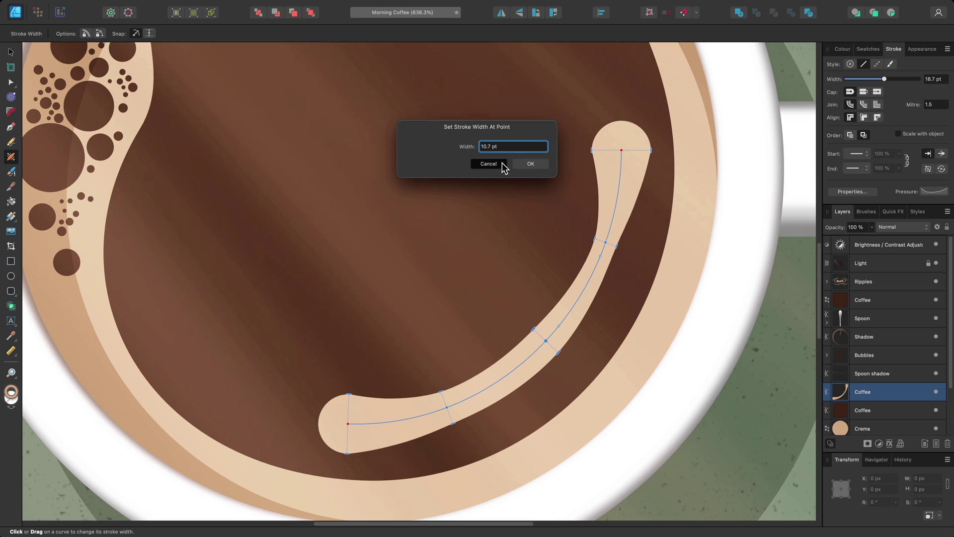
{"action": "key", "text": "Return"}
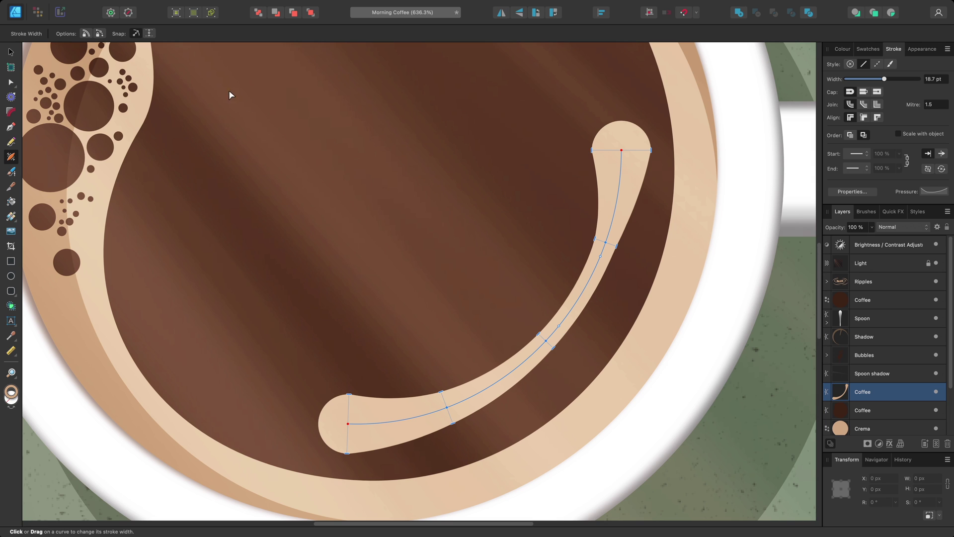
- Turn off Lock Line Weight and widen the stroke at the middle width point
{"action": "left_click", "coordinate": [85, 34]}
{"action": "left_click_drag", "start_coordinate": [550, 347], "coordinate": [575, 363]}
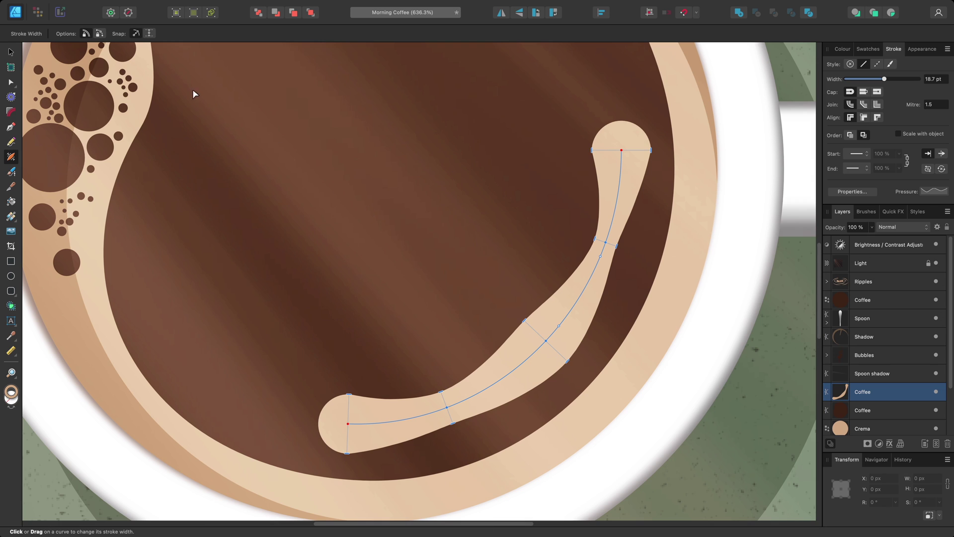
{"action": "left_click", "coordinate": [87, 33]}
{"action": "mouse_move", "coordinate": [567, 362]}
{"action": "left_mouse_down"}
{"action": "mouse_move", "coordinate": [588, 380]}
{"action": "mouse_move", "coordinate": [552, 345]}
{"action": "left_mouse_up"}
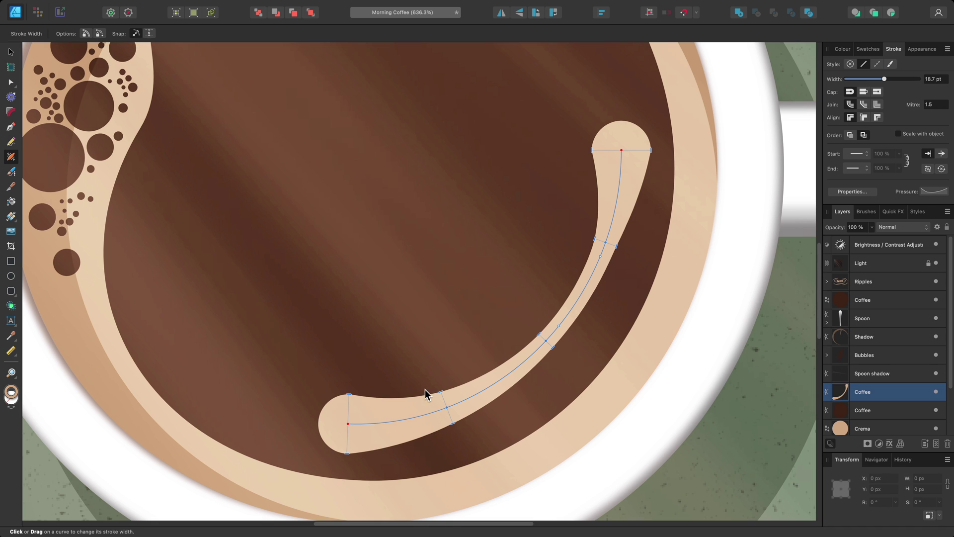
- Slide the lower width point along the curve toward the left tail, keeping its width
{"action": "mouse_move", "coordinate": [448, 407]}
{"action": "left_mouse_down"}
{"action": "mouse_move", "coordinate": [531, 360]}
{"action": "mouse_move", "coordinate": [560, 330]}
{"action": "mouse_move", "coordinate": [612, 229]}
{"action": "mouse_move", "coordinate": [621, 171]}
{"action": "mouse_move", "coordinate": [607, 252]}
{"action": "mouse_move", "coordinate": [561, 341]}
{"action": "mouse_move", "coordinate": [433, 420]}
{"action": "left_mouse_up"}
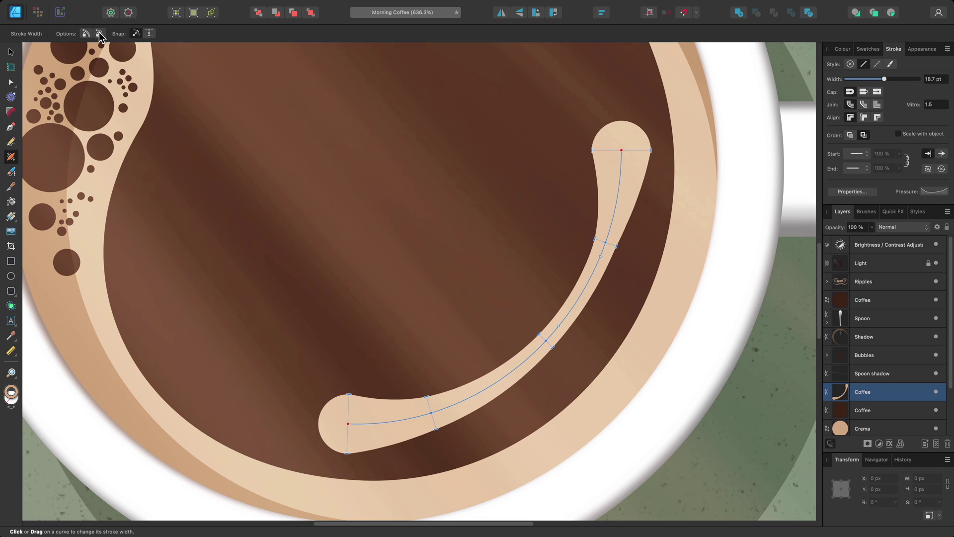
{"action": "key", "text": "ctrl"}
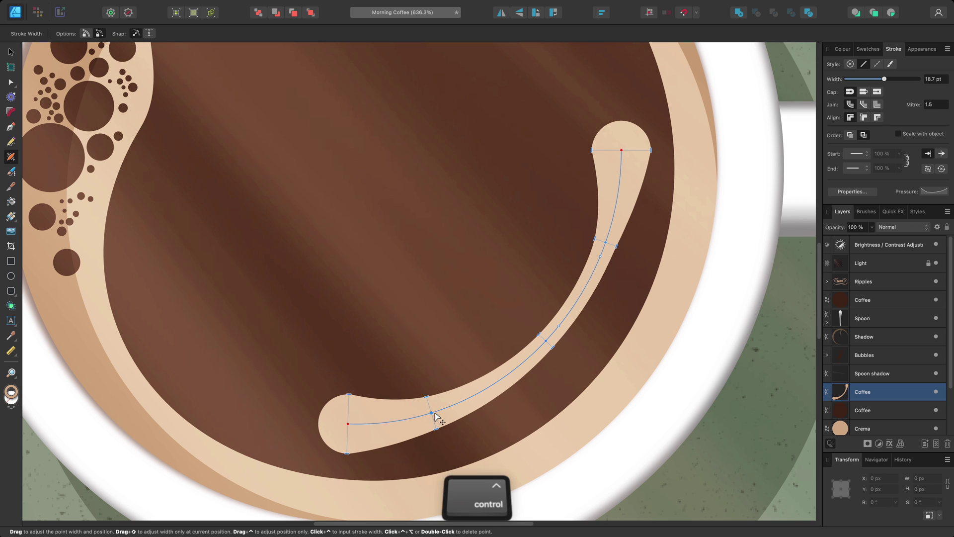
{"action": "mouse_move", "coordinate": [435, 416]}
{"action": "left_mouse_down"}
{"action": "mouse_move", "coordinate": [550, 341]}
{"action": "mouse_move", "coordinate": [539, 369]}
{"action": "mouse_move", "coordinate": [571, 323]}
{"action": "mouse_move", "coordinate": [529, 367]}
{"action": "mouse_move", "coordinate": [422, 425]}
{"action": "left_mouse_up"}
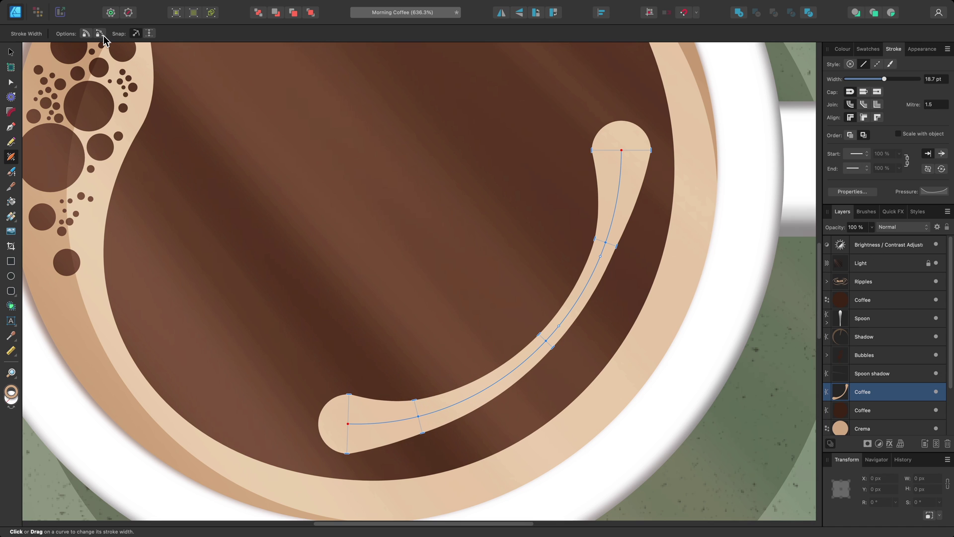
- Slide the upper width point of the Coffee stroke down the curve
{"action": "left_click", "coordinate": [136, 33]}
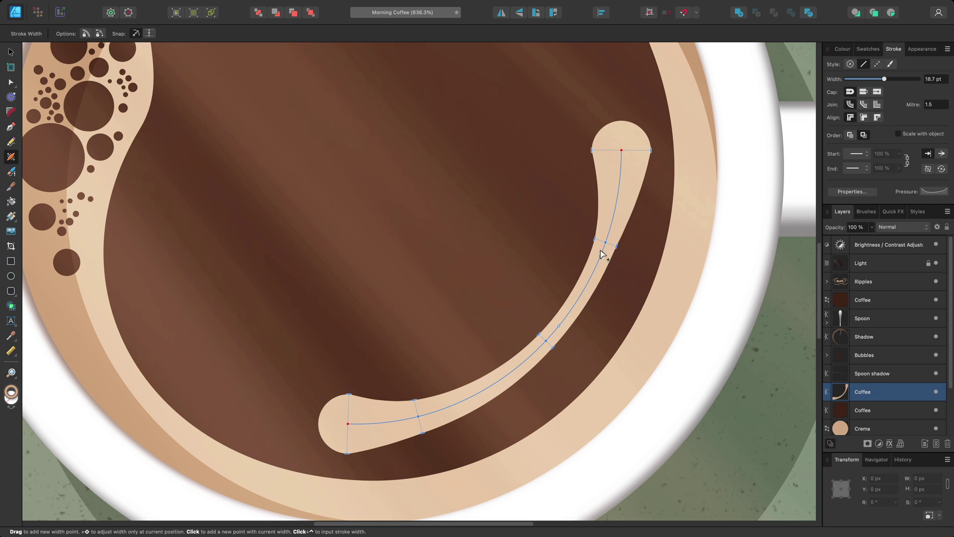
{"action": "key", "text": "ctrl"}
{"action": "mouse_move", "coordinate": [606, 244]}
{"action": "left_mouse_down"}
{"action": "mouse_move", "coordinate": [558, 330]}
{"action": "mouse_move", "coordinate": [603, 251]}
{"action": "mouse_move", "coordinate": [611, 264]}
{"action": "left_mouse_up"}
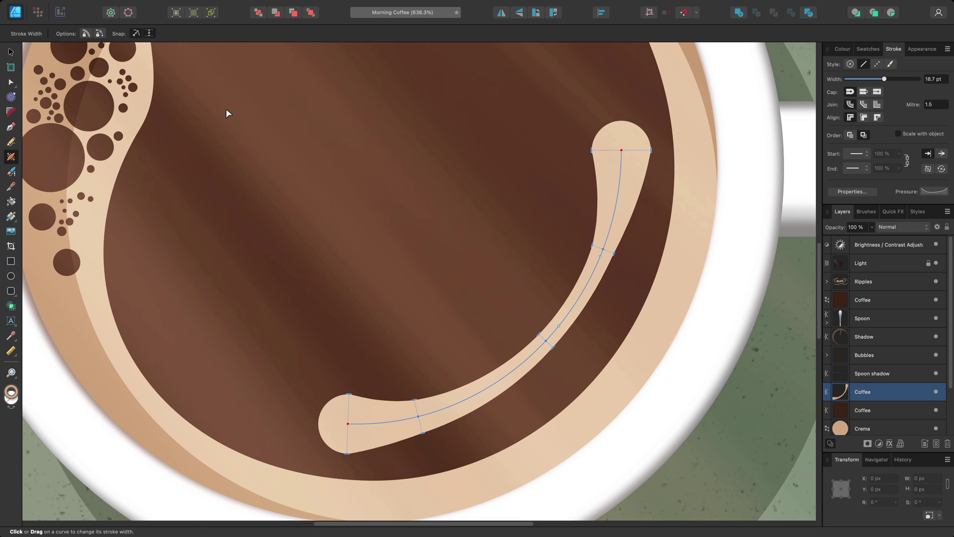
- Slightly widen the stroke at the middle point, then zoom to fit the whole illustration
{"action": "key", "text": "shift"}
{"action": "mouse_move", "coordinate": [553, 347]}
{"action": "left_mouse_down"}
{"action": "mouse_move", "coordinate": [569, 364]}
{"action": "mouse_move", "coordinate": [556, 348]}
{"action": "left_mouse_up"}
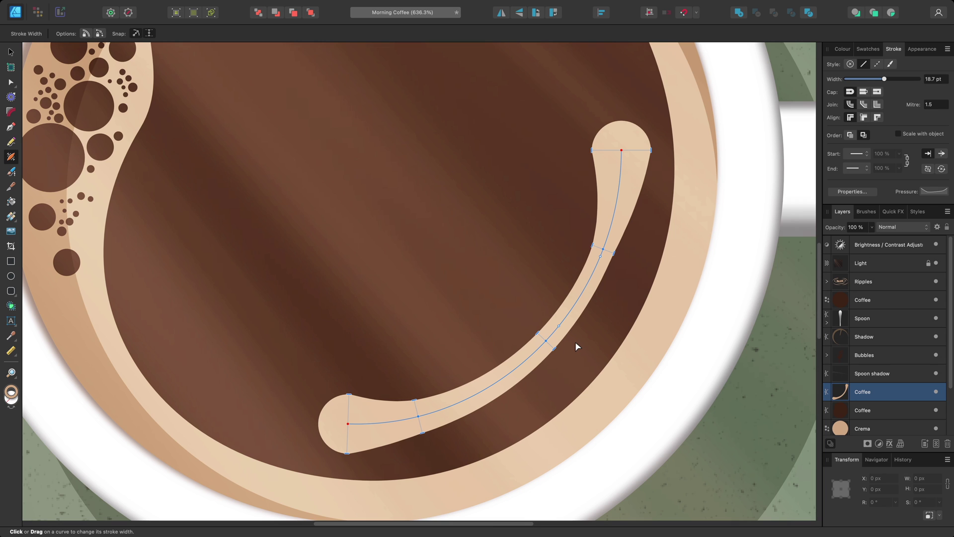
{"action": "key", "text": "h"}
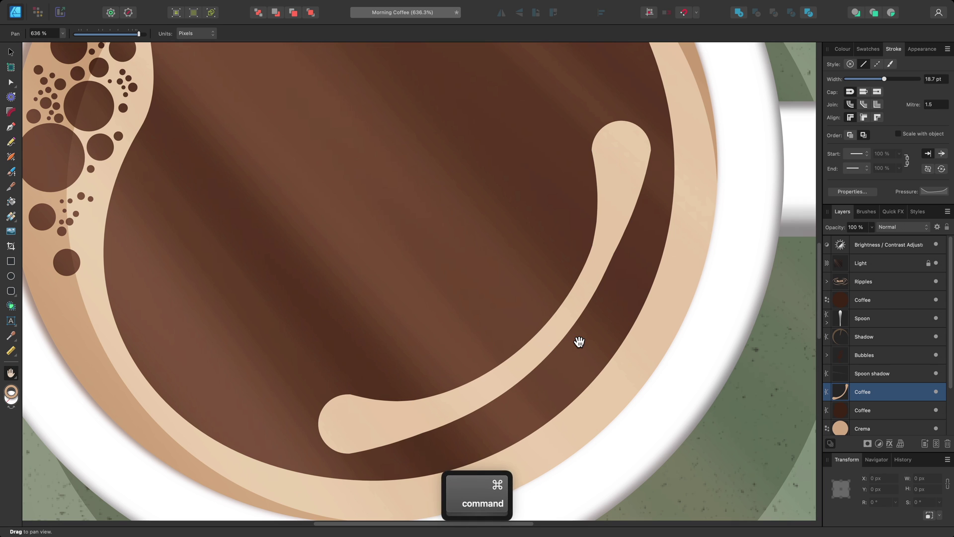
{"action": "key", "text": "super+0"}
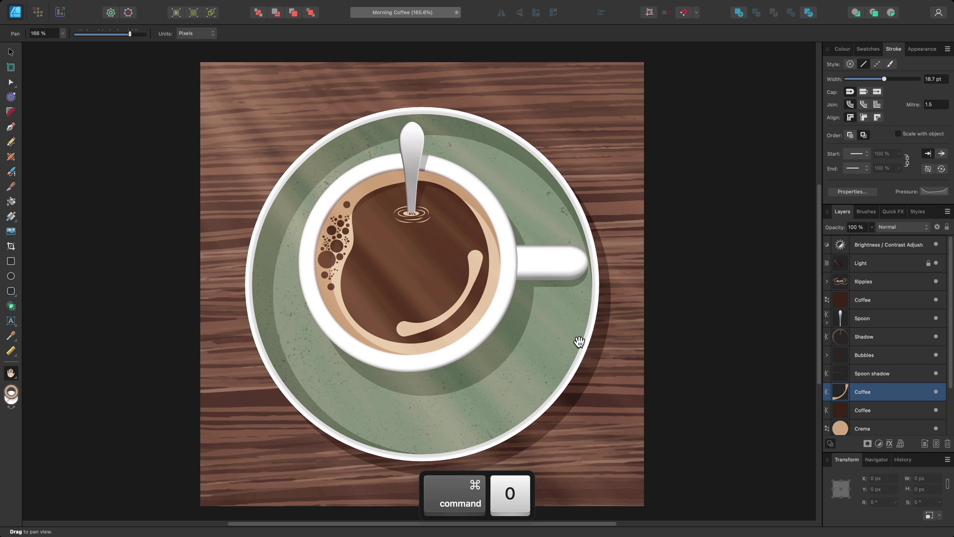